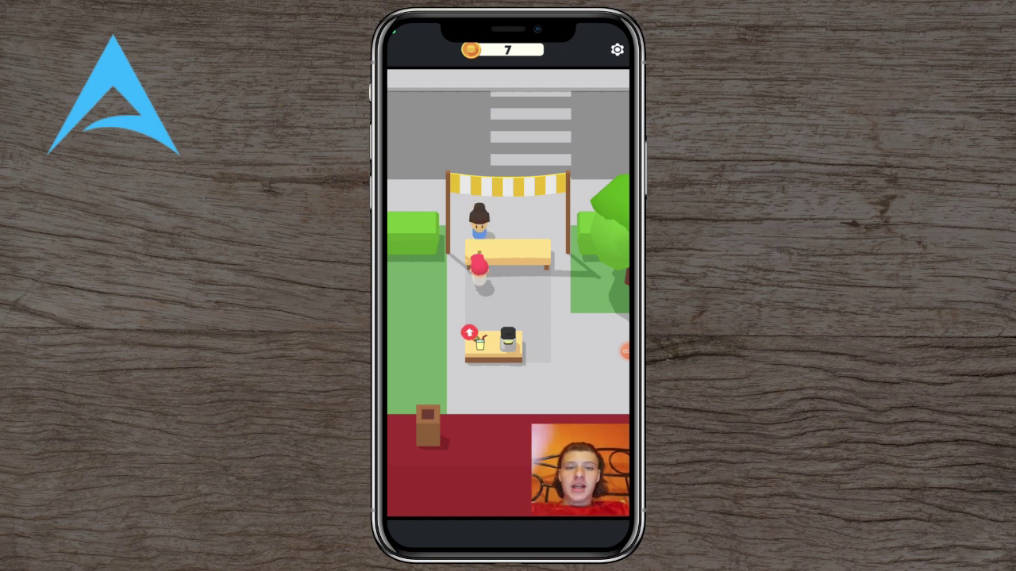
- Switch off Sound Effects and Music in Settings, leave vibrations on, and close Settings
left_click(617, 50)
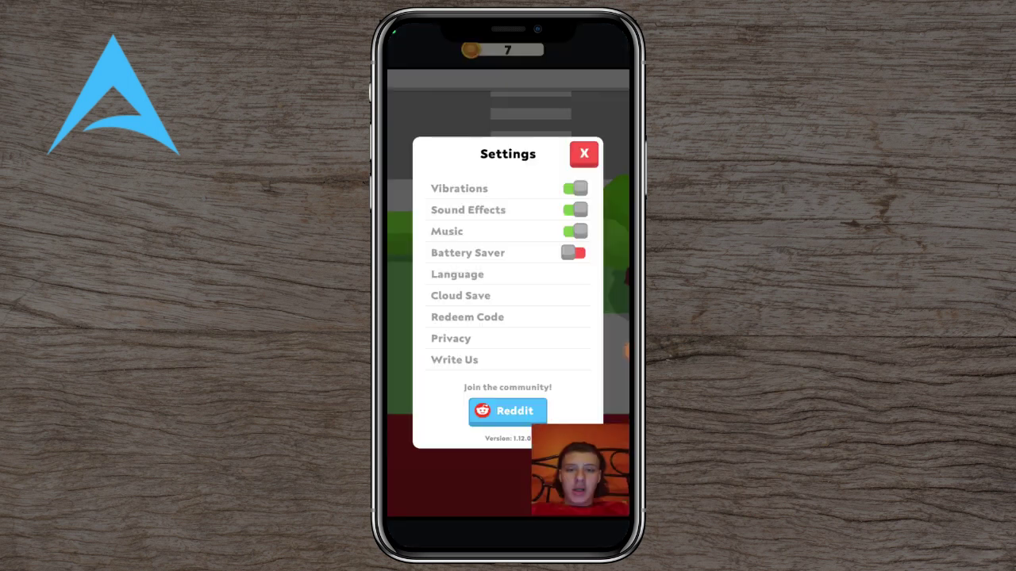
left_click(575, 210)
left_click(575, 230)
left_click(574, 188)
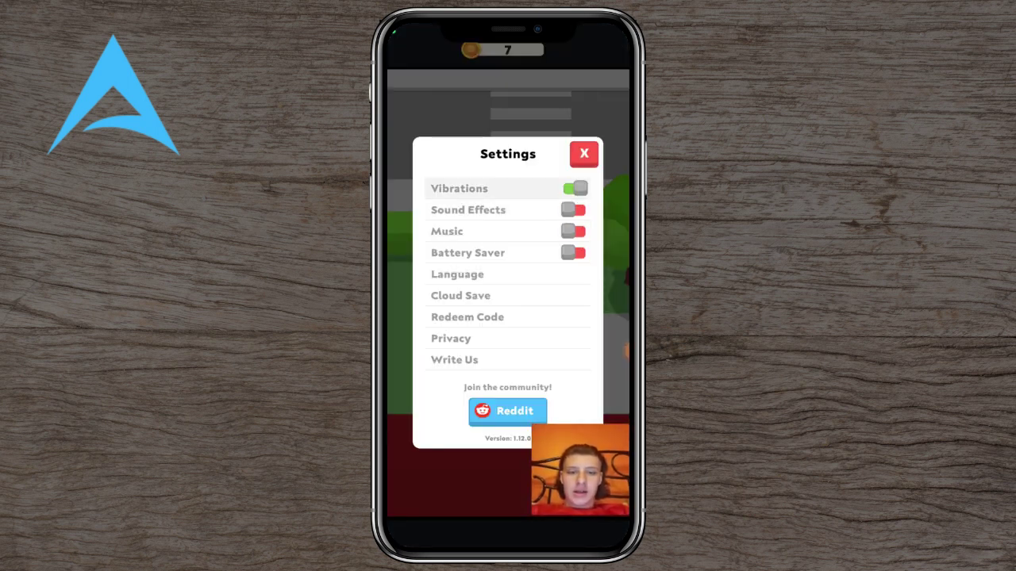
left_click(584, 154)
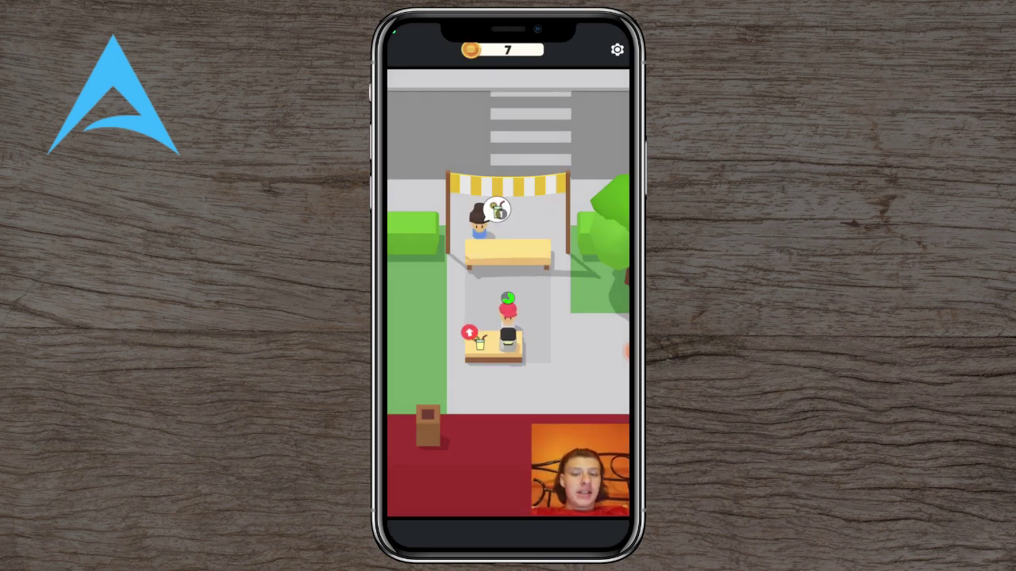
- Upgrade the lemonade stand three times to Level 4, leaving 1 coin
left_click(484, 346)
left_click(479, 304)
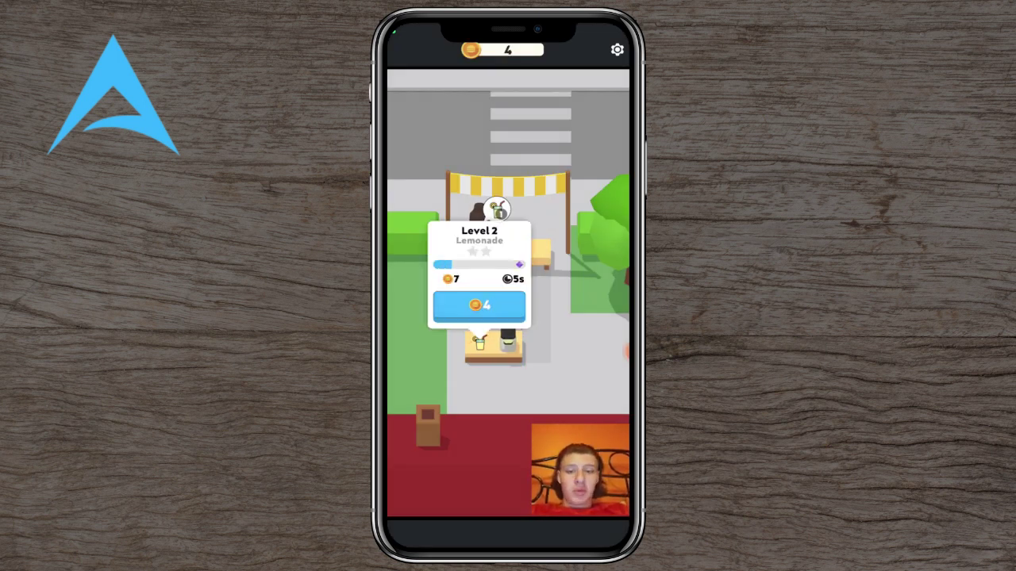
left_click(478, 305)
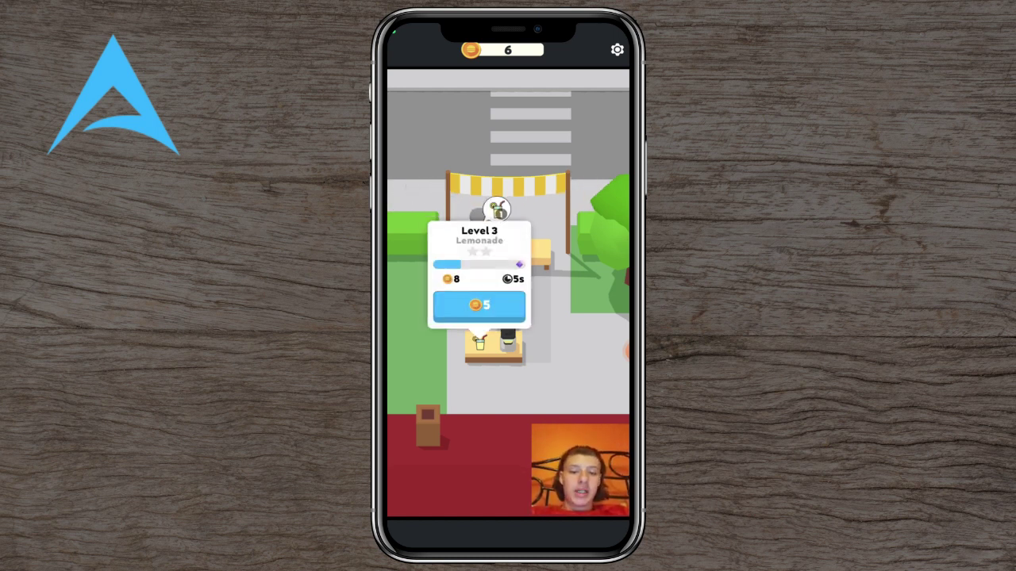
left_click(479, 305)
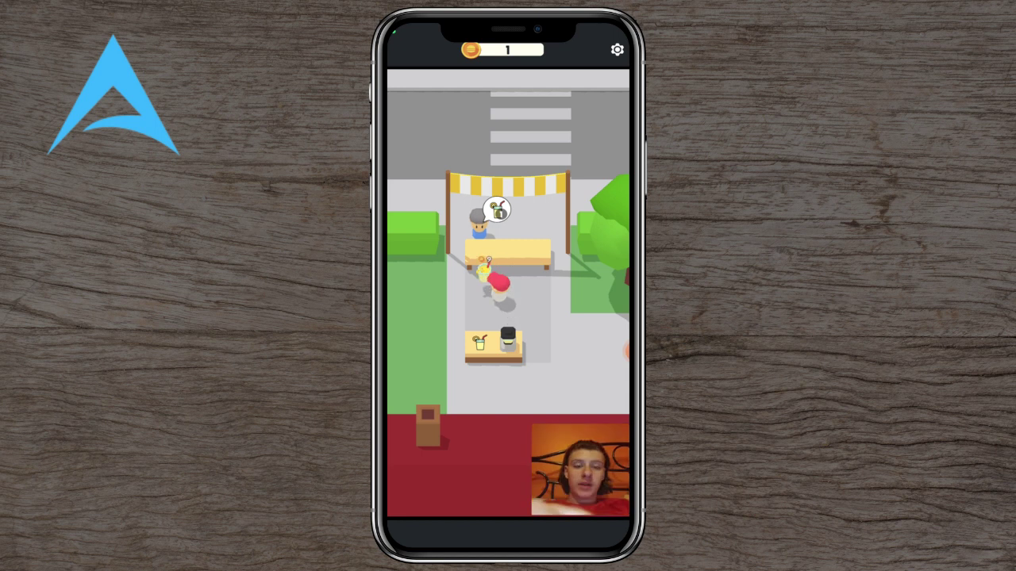
- From Settings, open the Redeem Code dialog and focus its empty Enter Code field
left_click(617, 49)
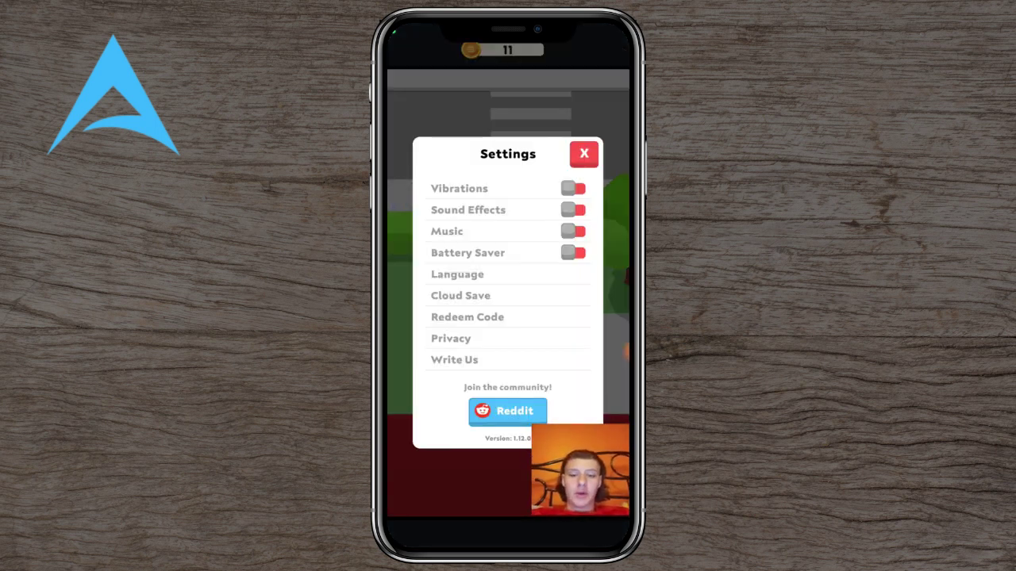
left_click(468, 316)
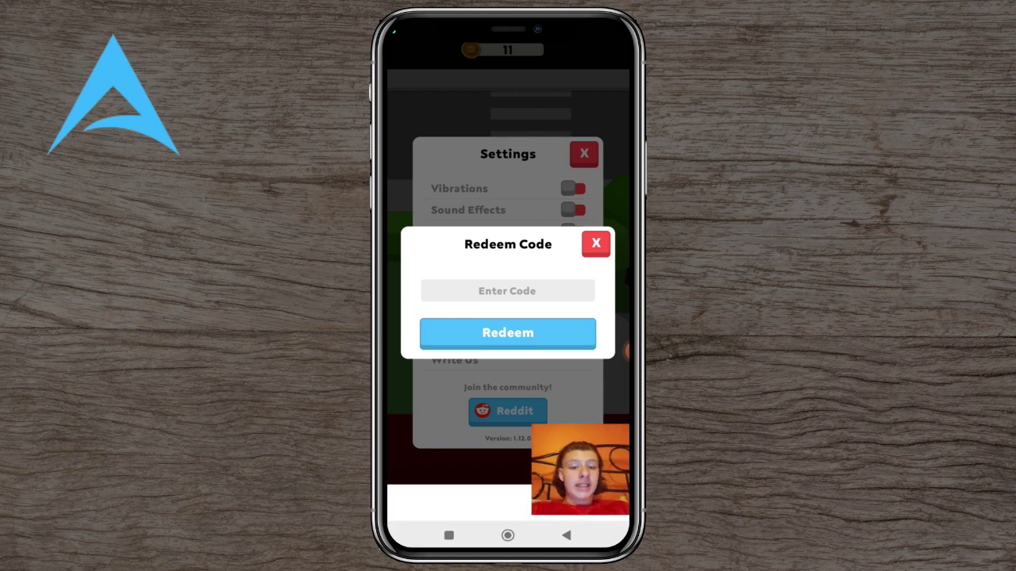
left_click(507, 291)
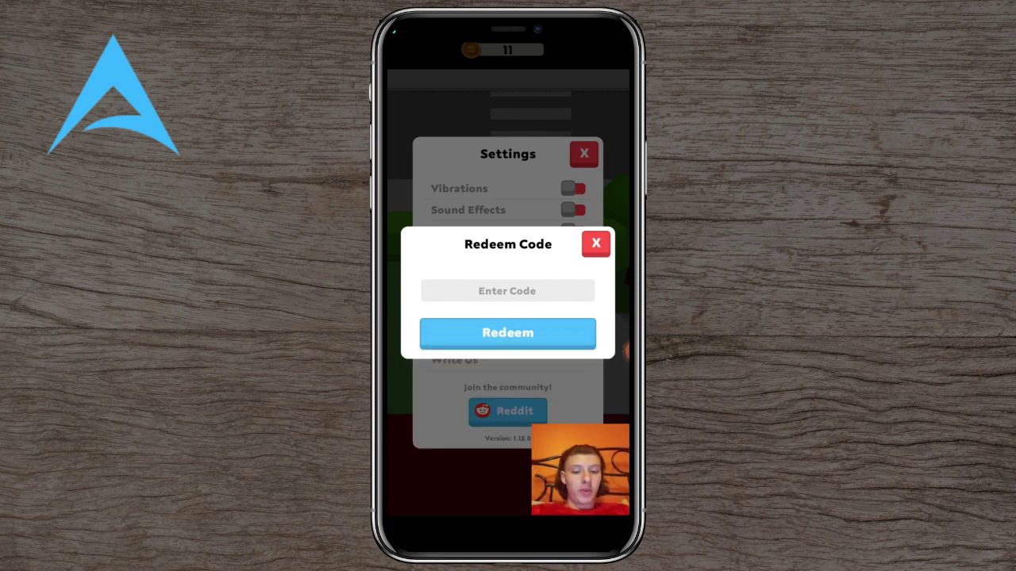